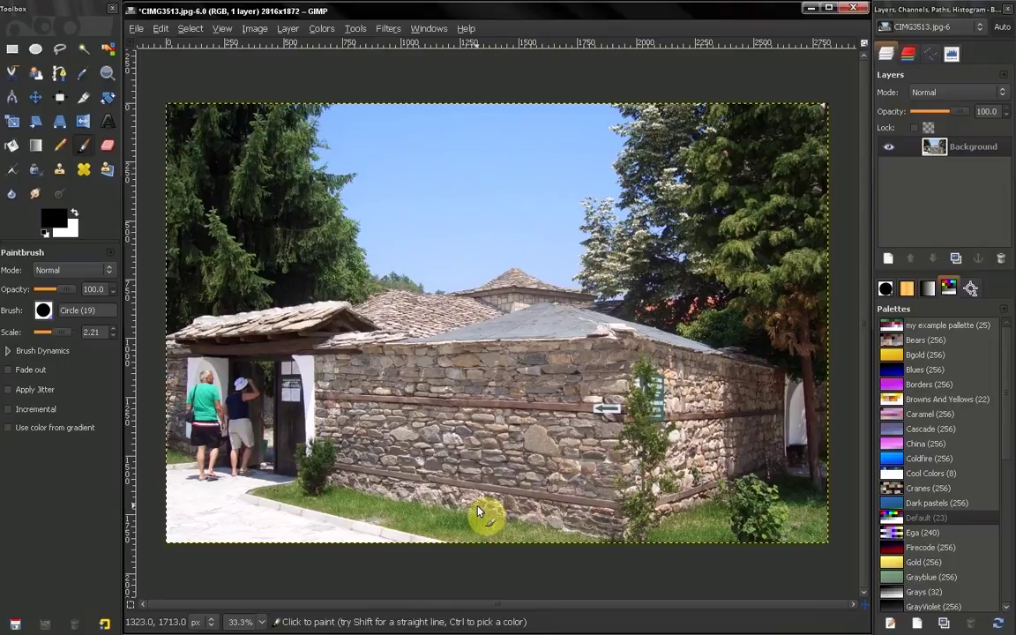
Use the Color Picker to sample the bluish doorway grey (647088), then a light roof grey (aab3ba)
left_click(86, 78)
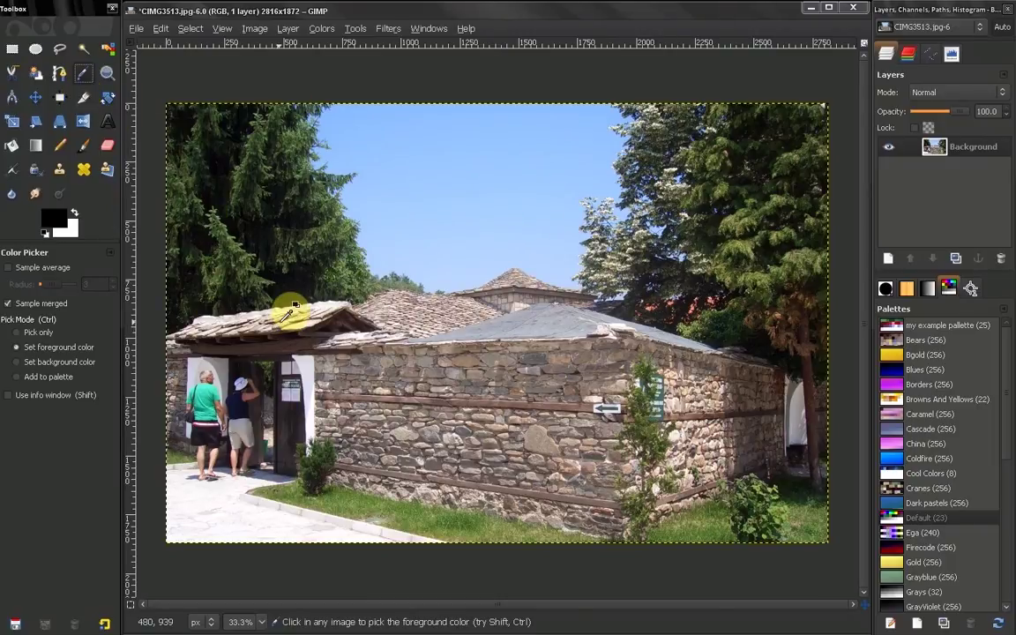
key("shift")
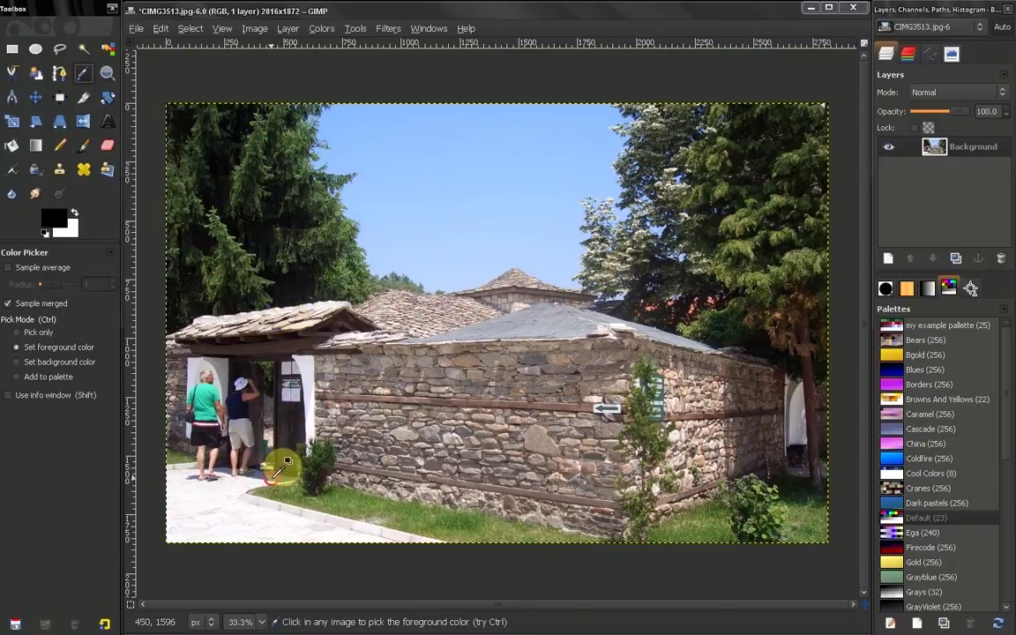
left_click(272, 477, "shift")
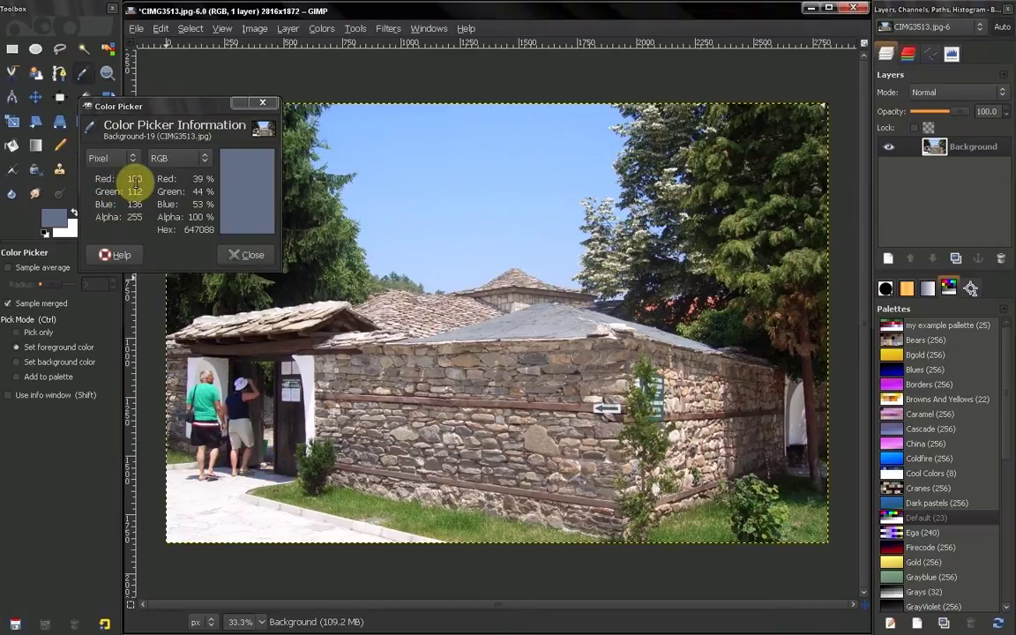
left_click(245, 257)
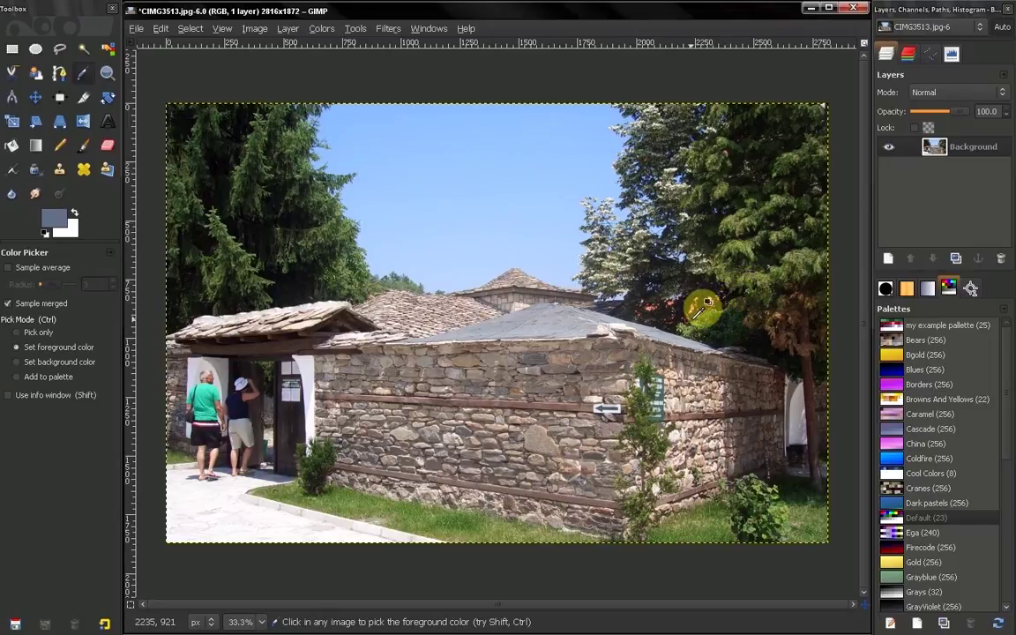
left_click(570, 309, "shift")
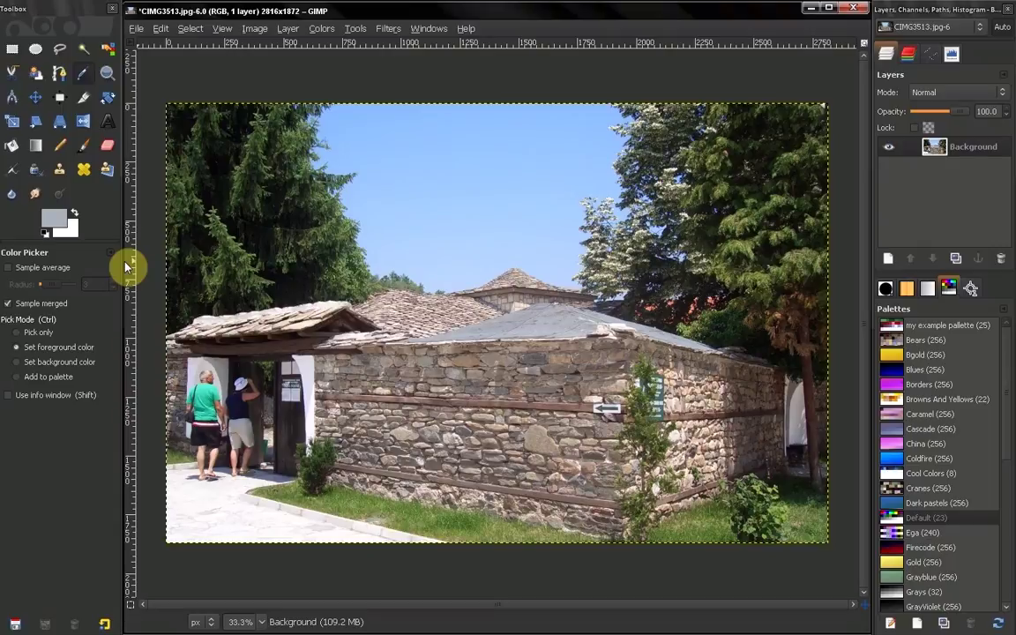
Set the foreground colour to dark red 9b0000 and add a new layer filled with it
left_click(41, 234)
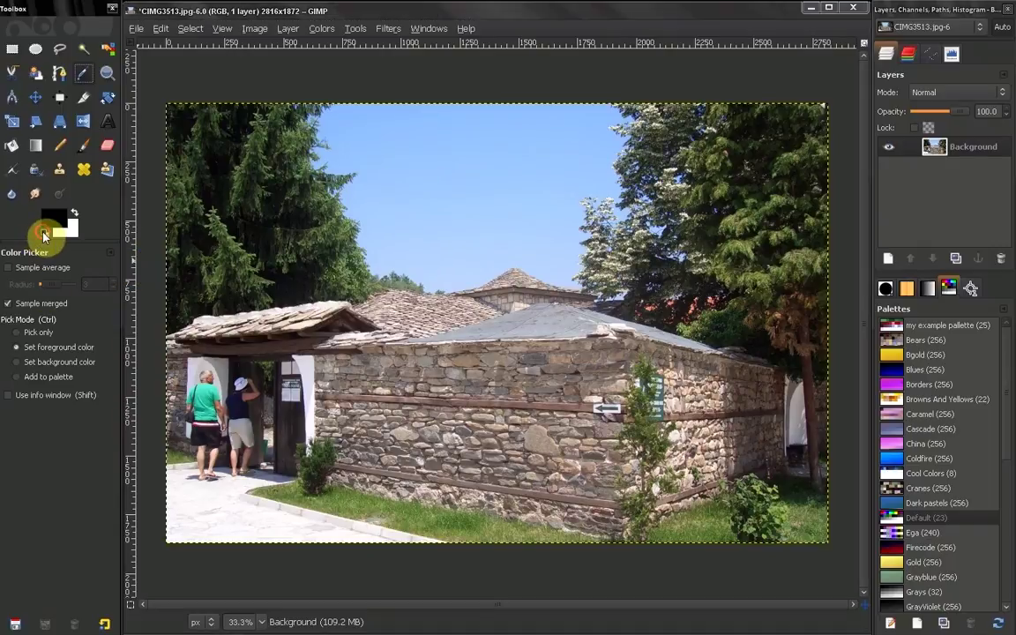
left_click(54, 217)
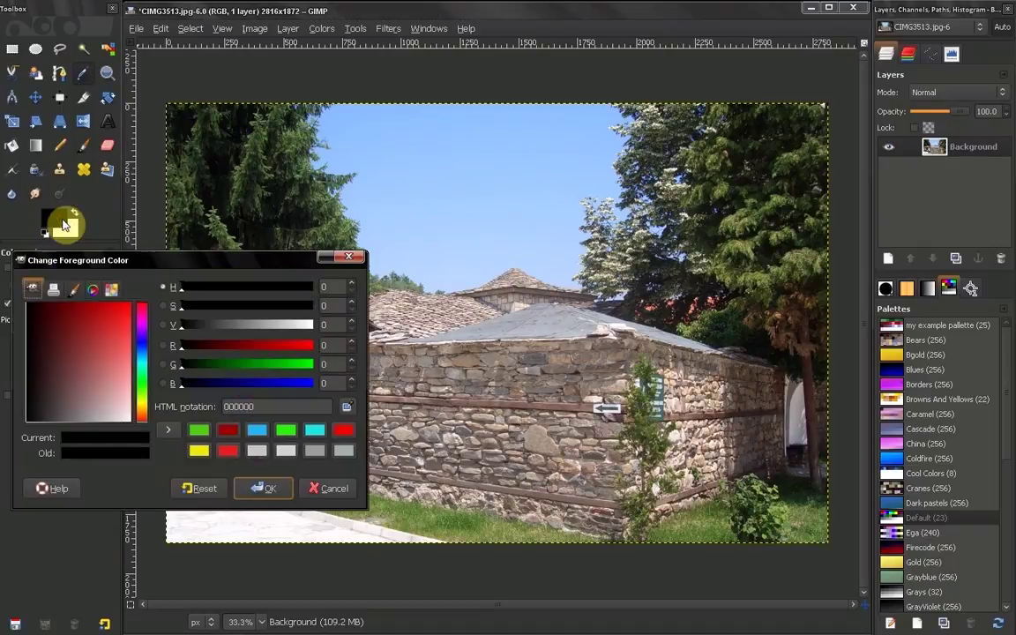
left_click(230, 434)
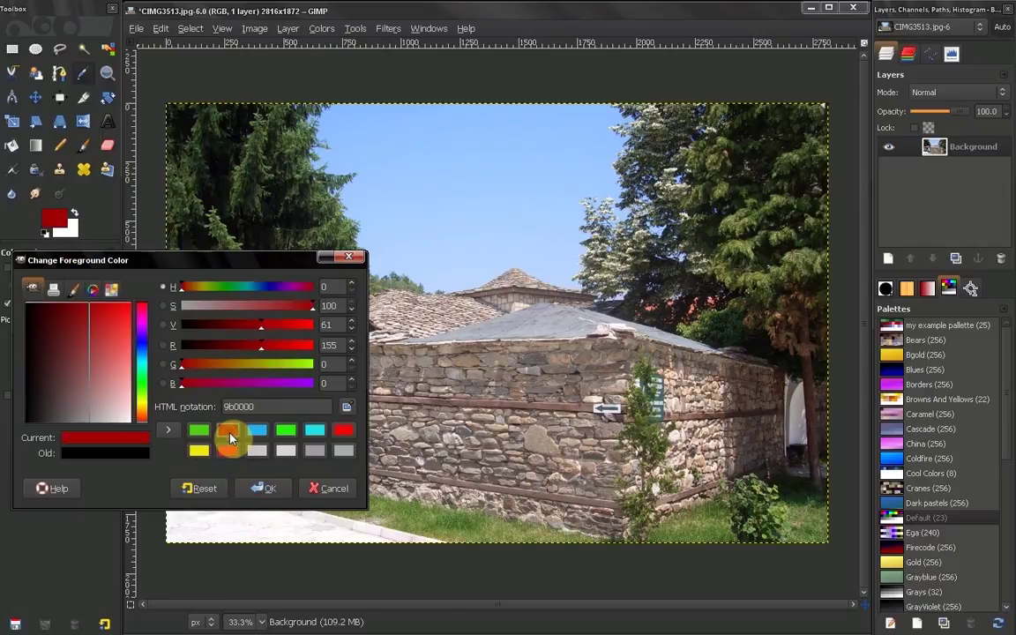
left_click(263, 487)
left_click(888, 258)
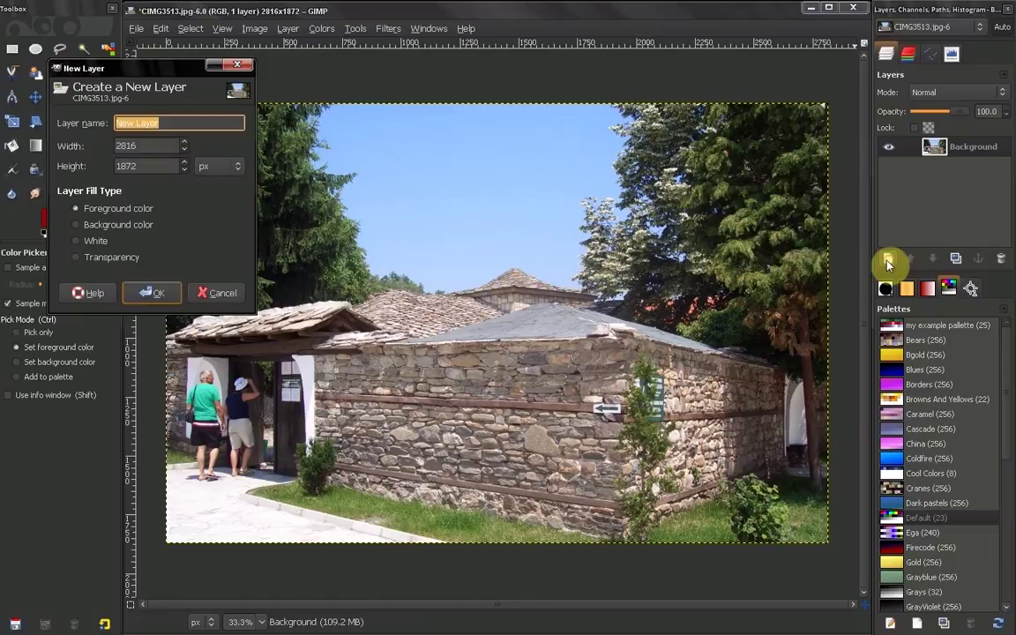
left_click(77, 212)
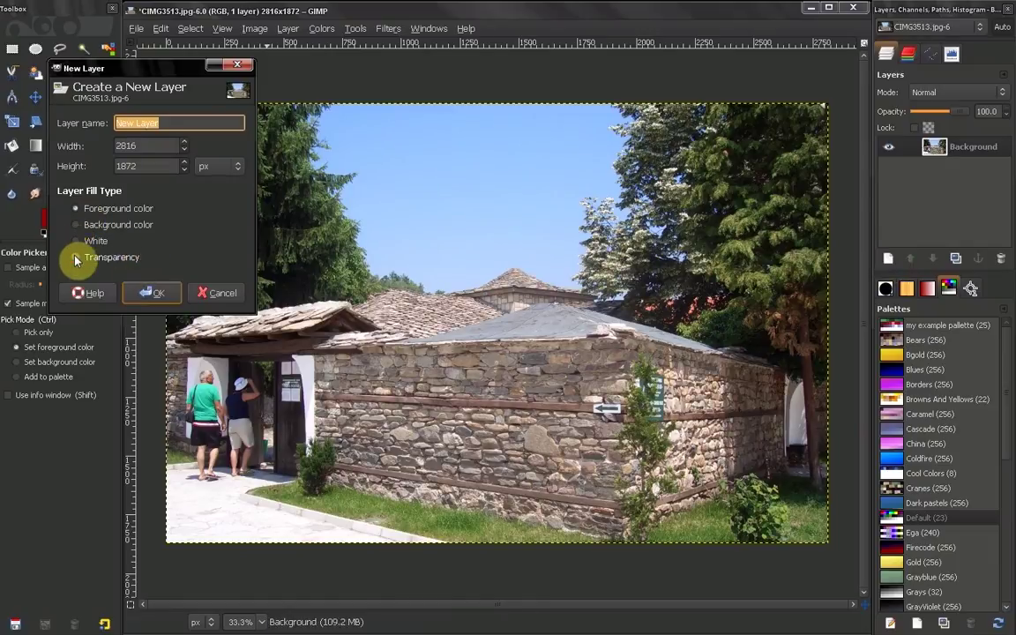
left_click(76, 257)
left_click(75, 217)
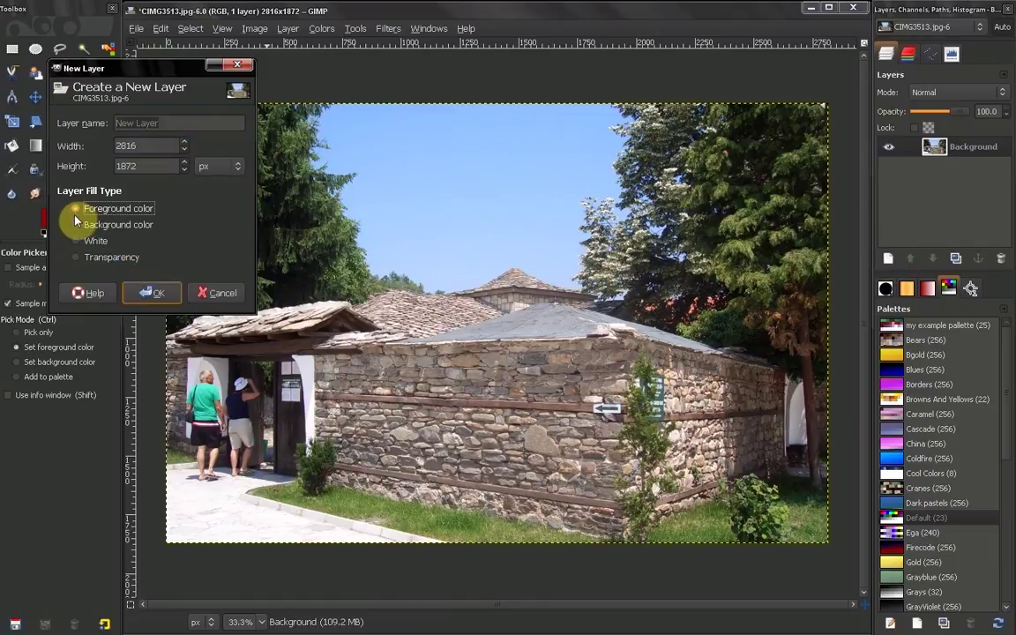
left_click(150, 293)
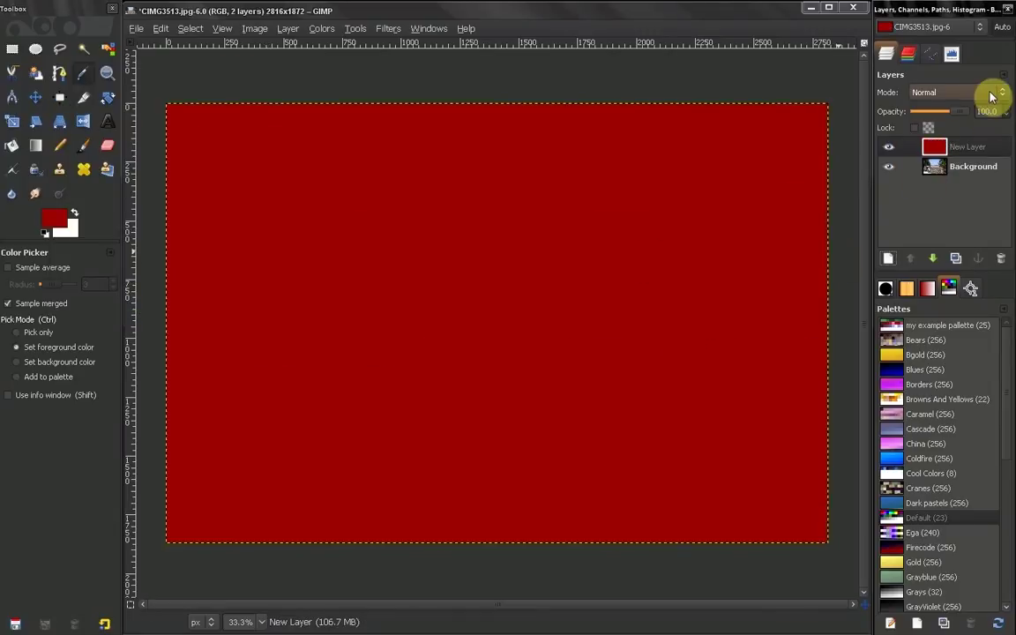
Blend the red layer in Overlay mode at 18 opacity
left_click(992, 93)
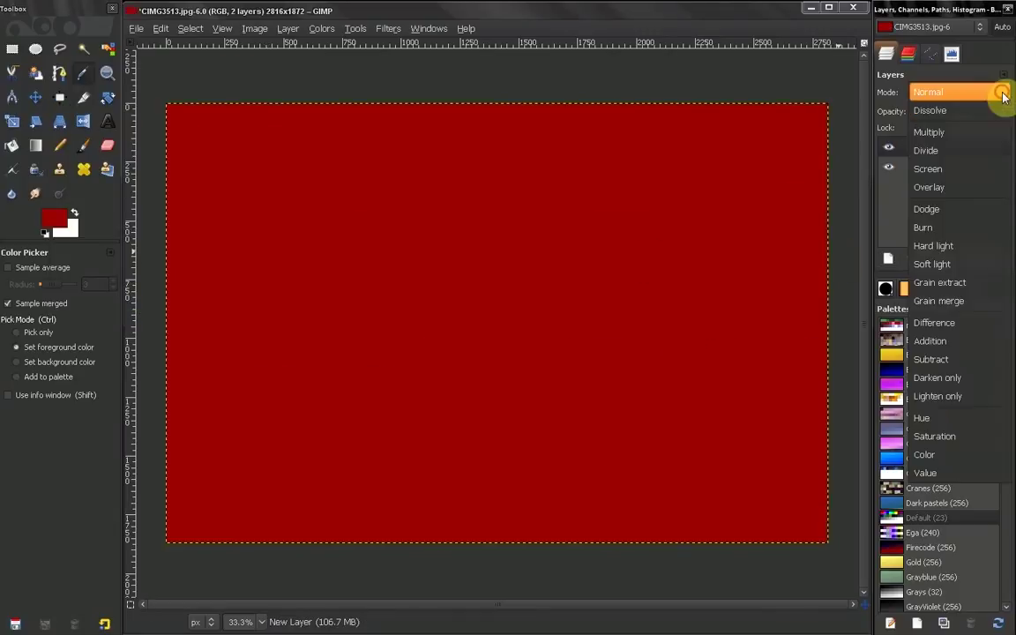
left_click(935, 188)
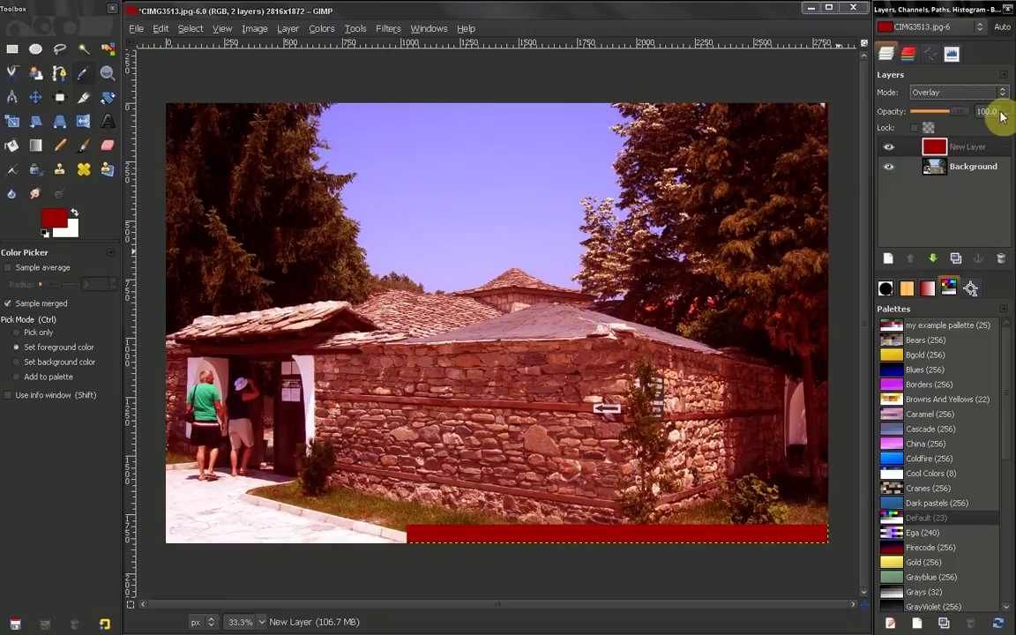
left_click_drag(998, 117, 986, 112)
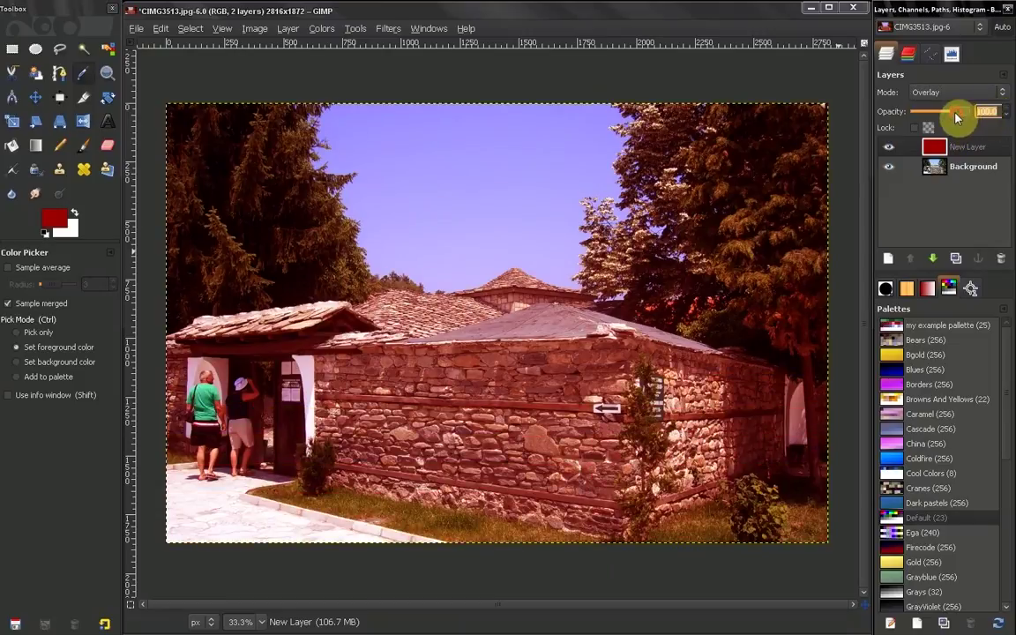
type("18")
key("Return")
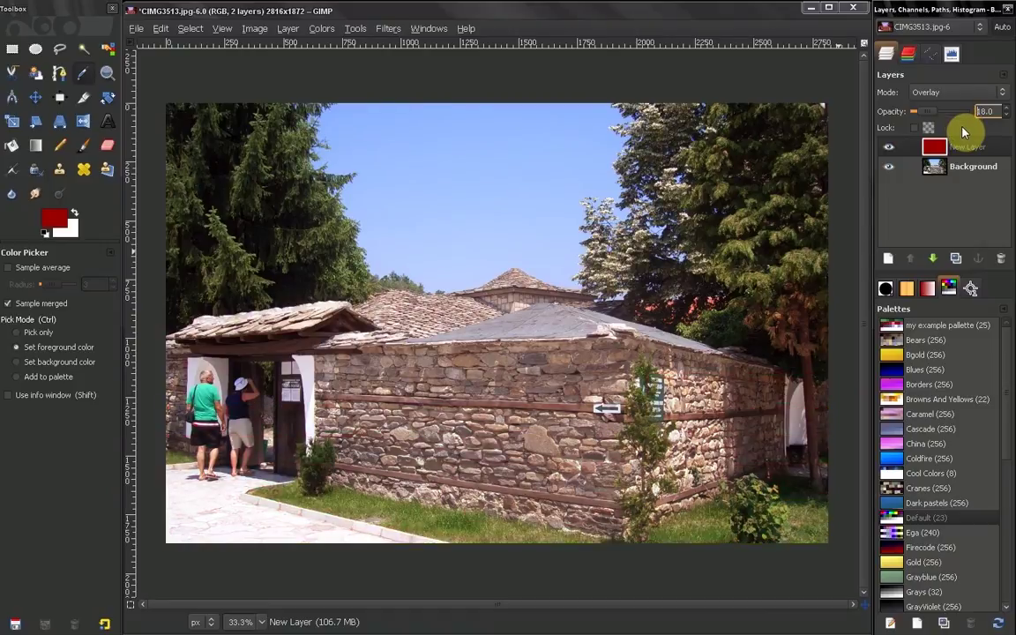
left_click(891, 155)
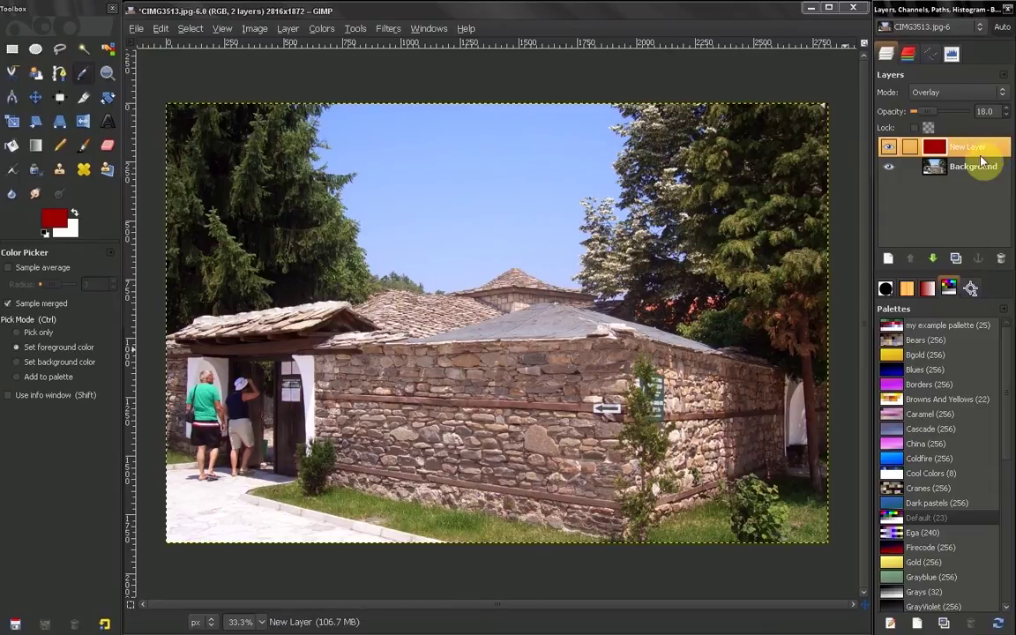
Set the foreground colour to green 52d00f and add a new layer filled with it
left_click(55, 222)
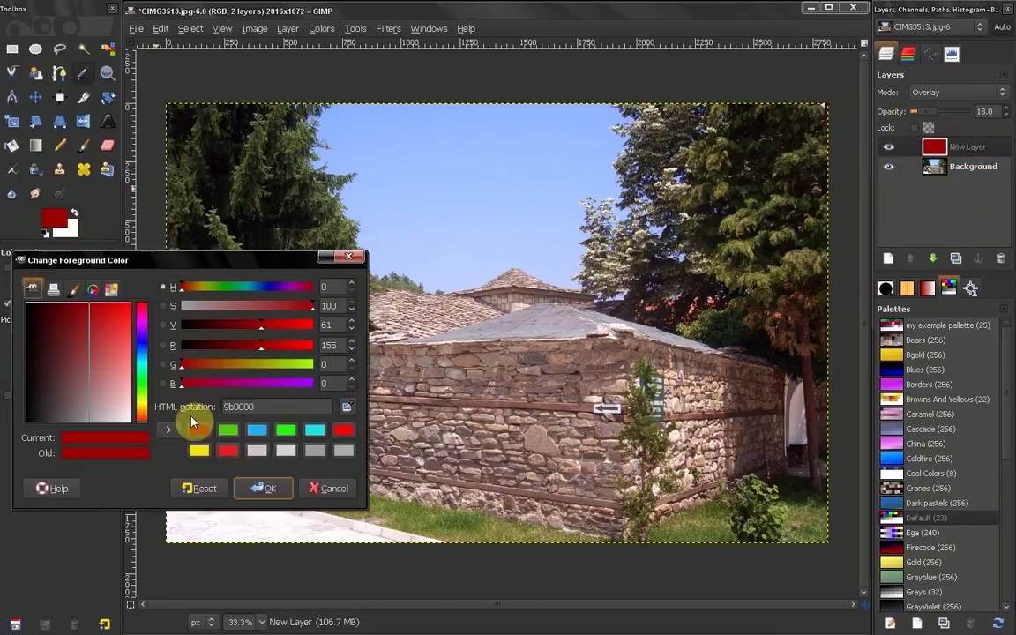
left_click(228, 429)
left_click(254, 488)
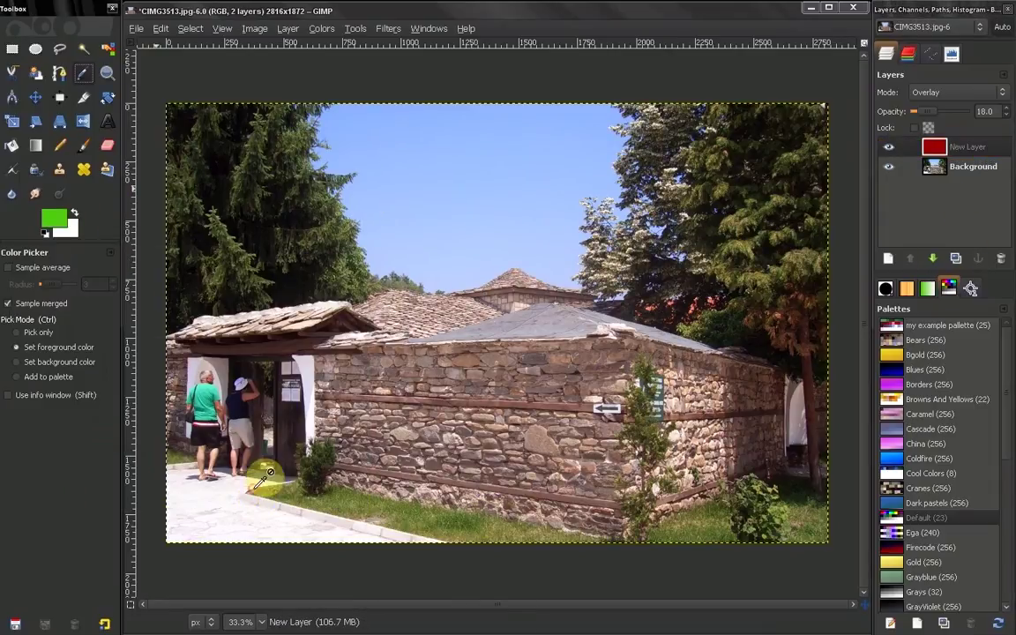
left_click(889, 259)
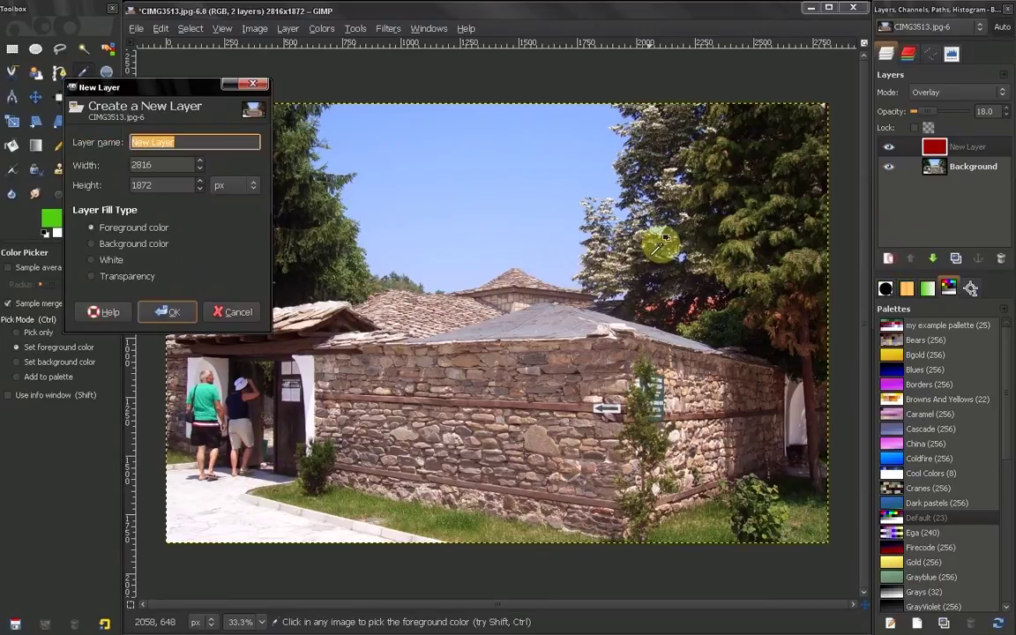
left_click(167, 312)
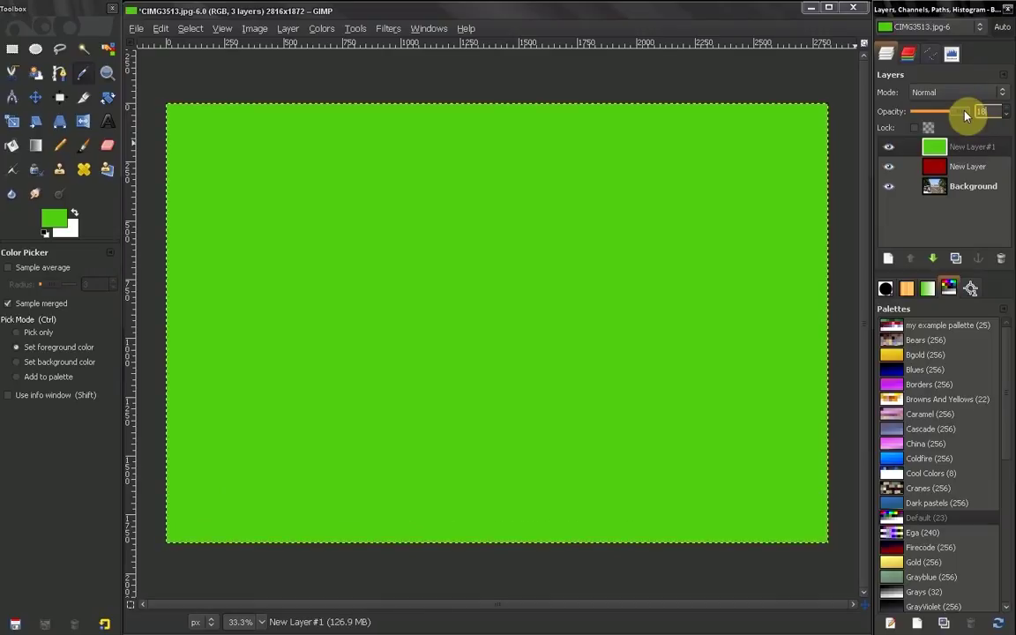
Give the green layer 18 opacity and Overlay blend mode
type("18")
key("Return")
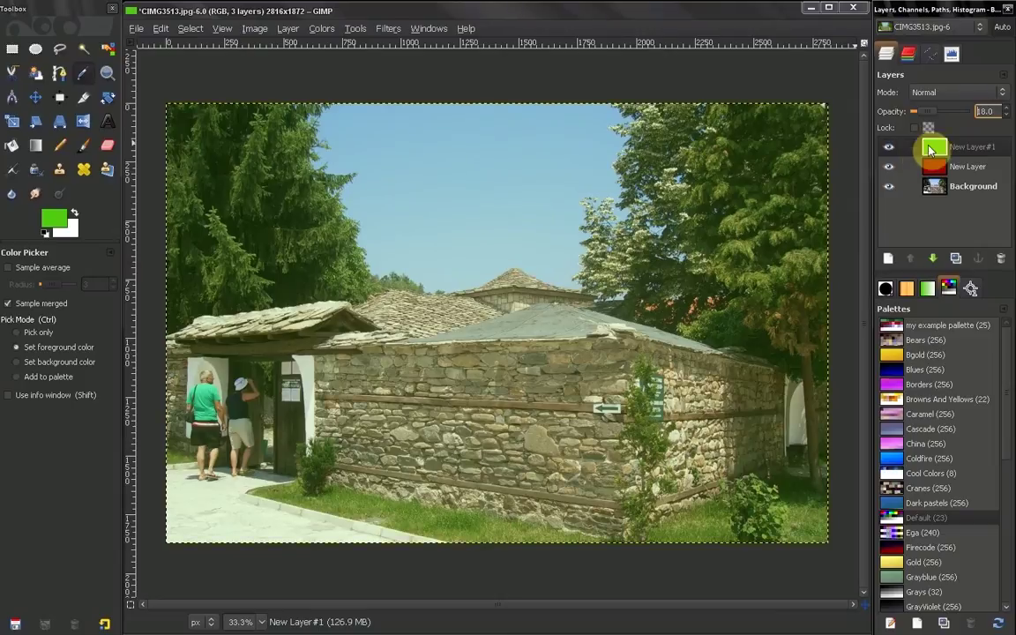
left_click(998, 92)
left_click(860, 182)
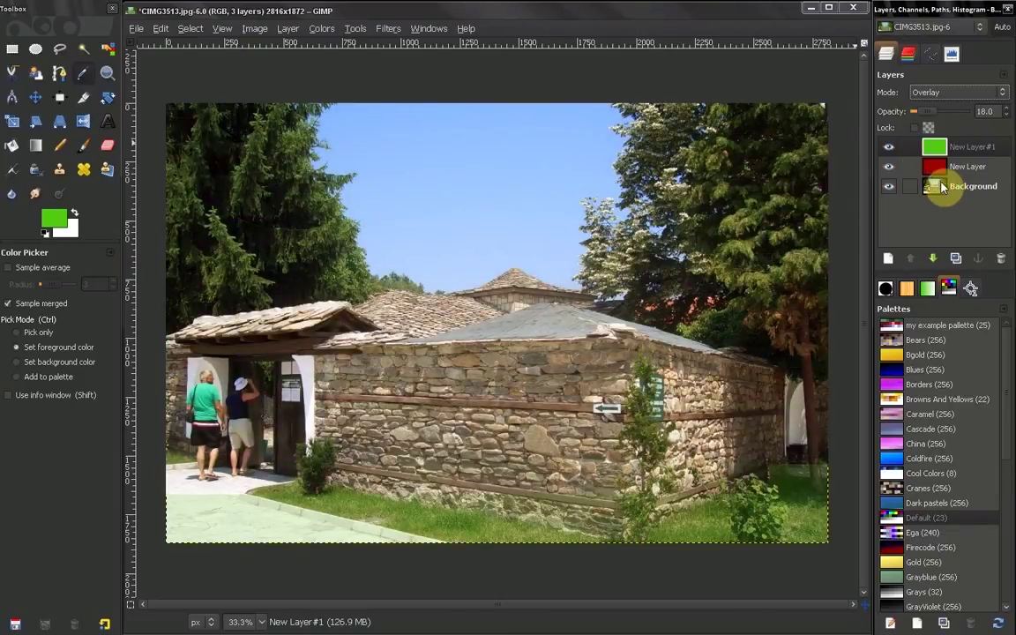
left_click(984, 170)
left_click(975, 147)
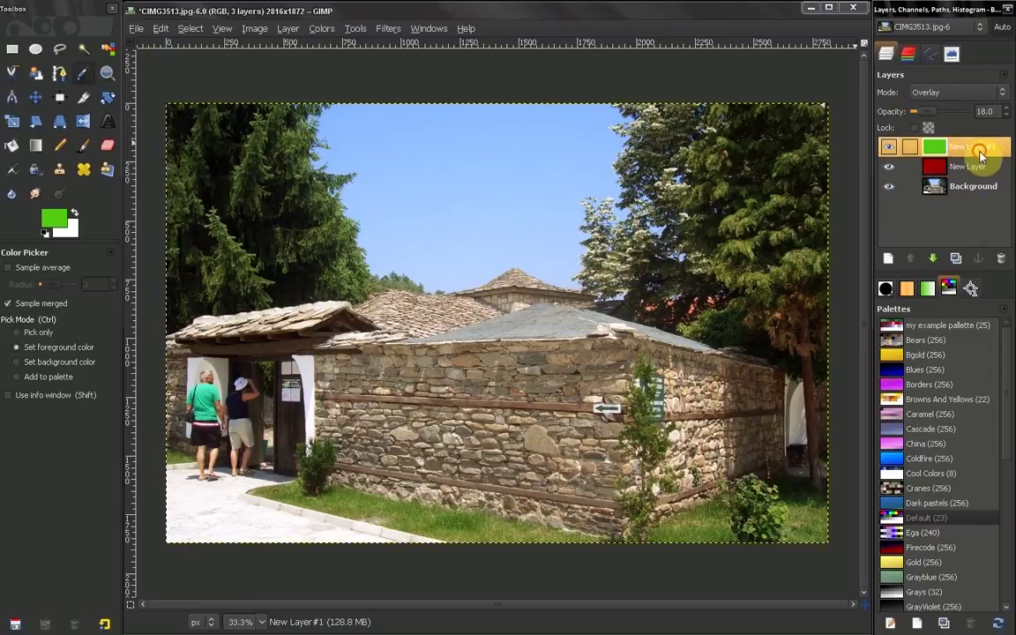
left_click(889, 186, "shift")
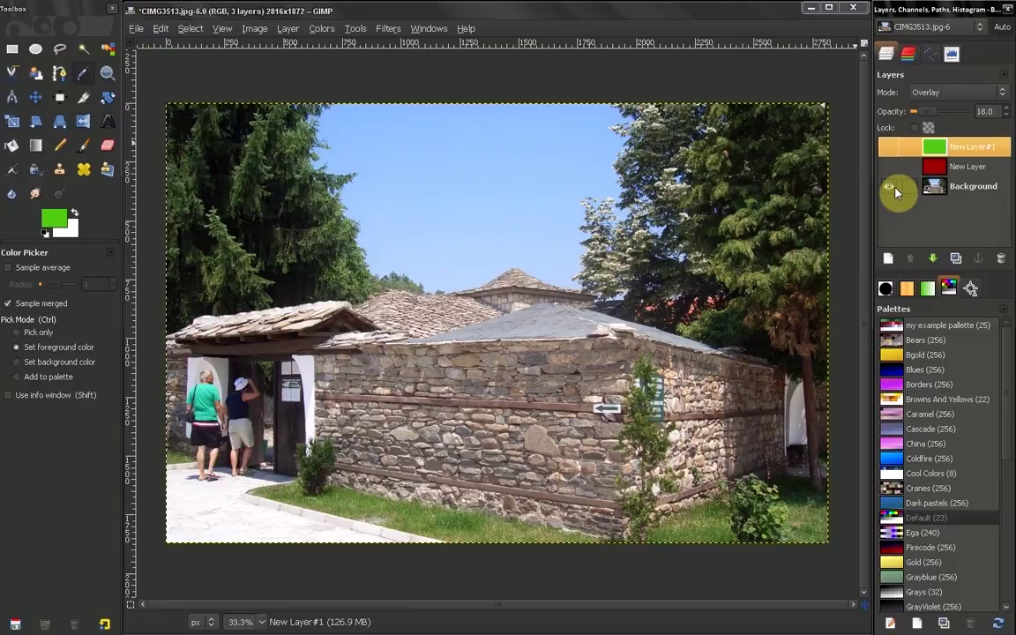
left_click(889, 186, "shift")
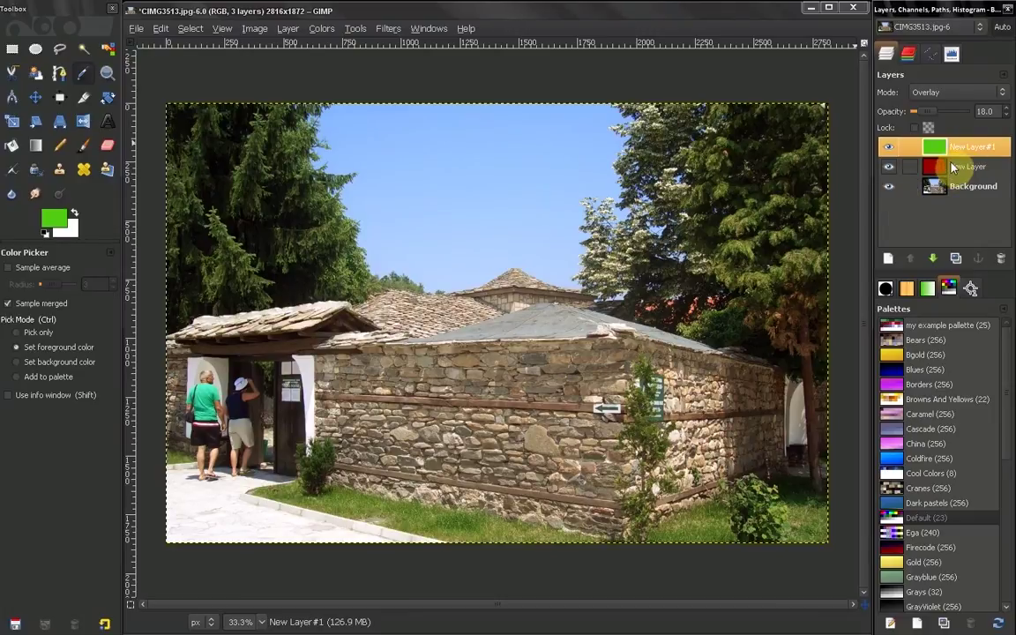
left_click(889, 187, "shift")
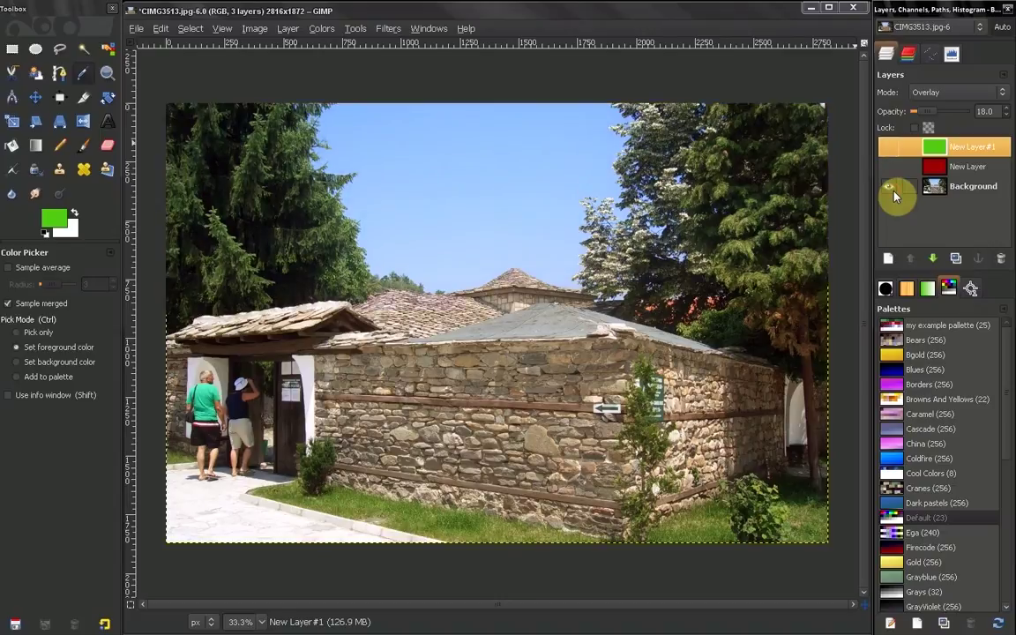
left_click(893, 192, "shift")
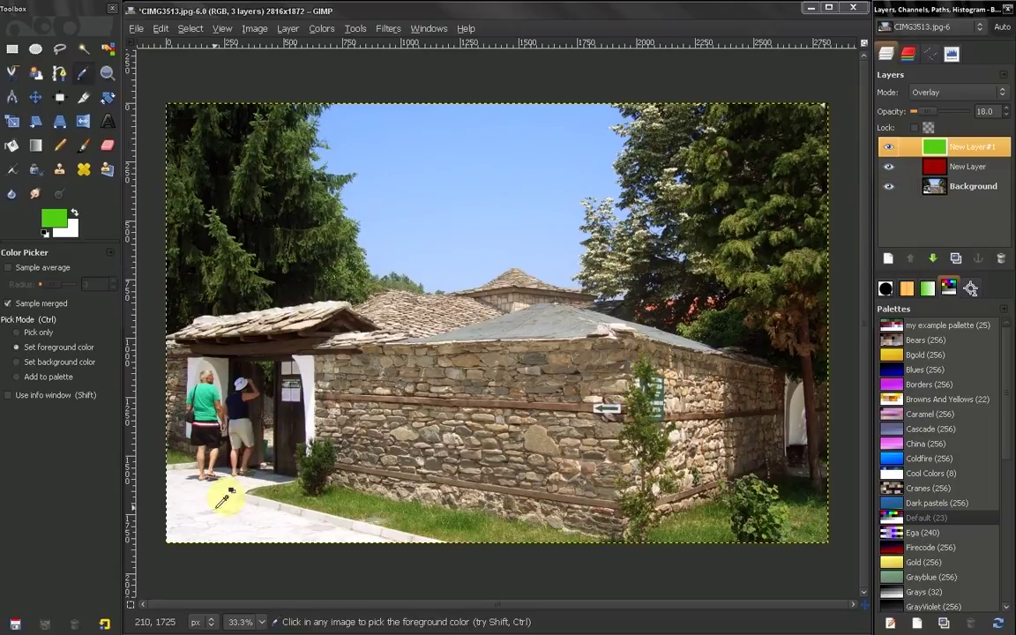
Sample two grey spots in the photo, including the paving near the bushes, to read their values
left_click(250, 425)
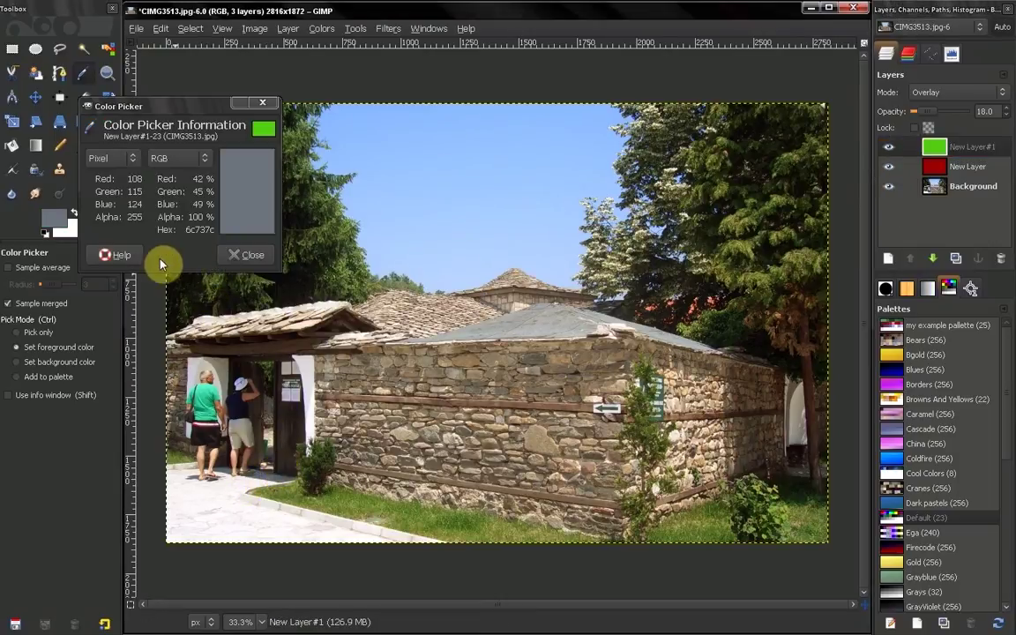
left_click(231, 254)
left_click(258, 416)
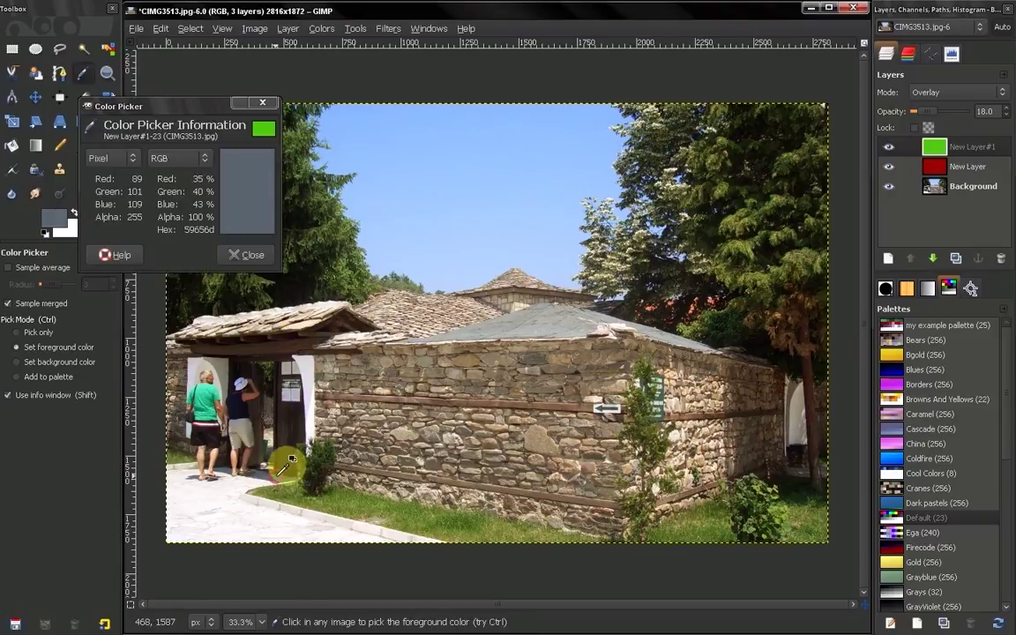
left_click(248, 255)
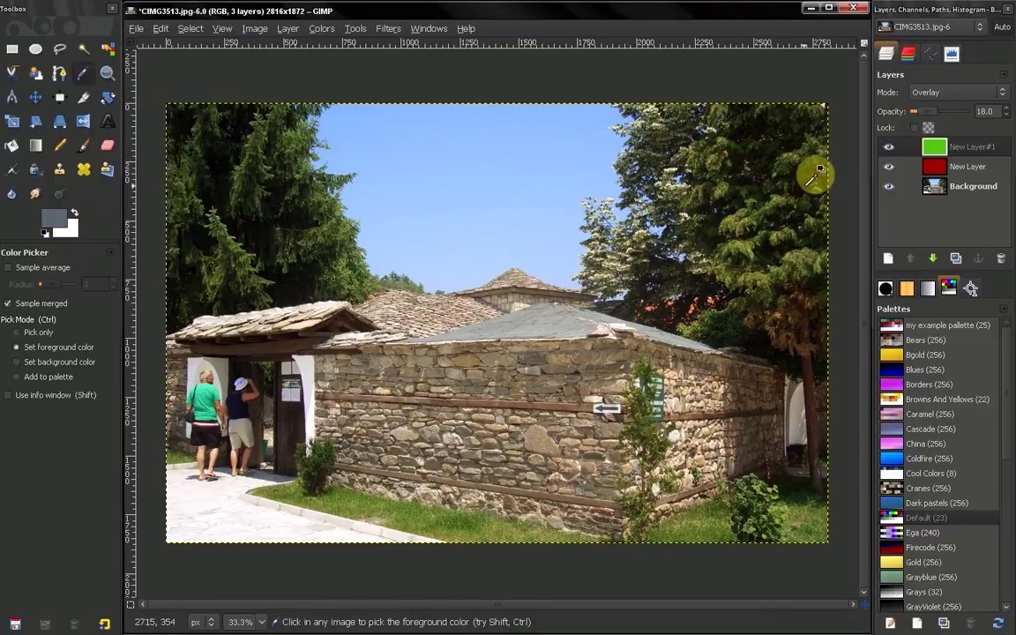
Compare against the original, settling the red Overlay layer's opacity at 19.6
left_click(966, 167)
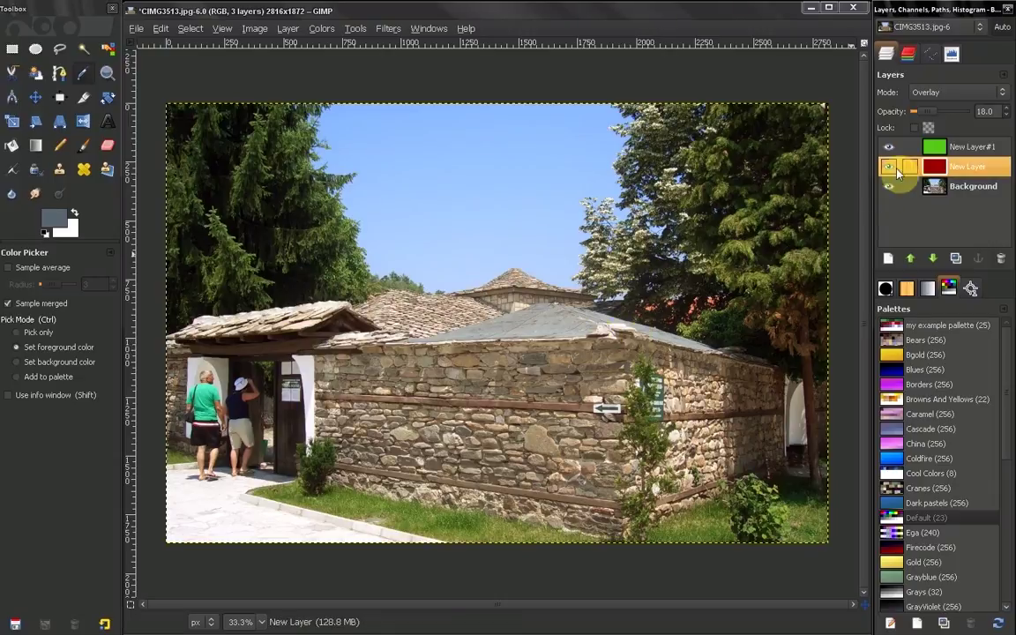
left_click_drag(952, 107, 932, 116)
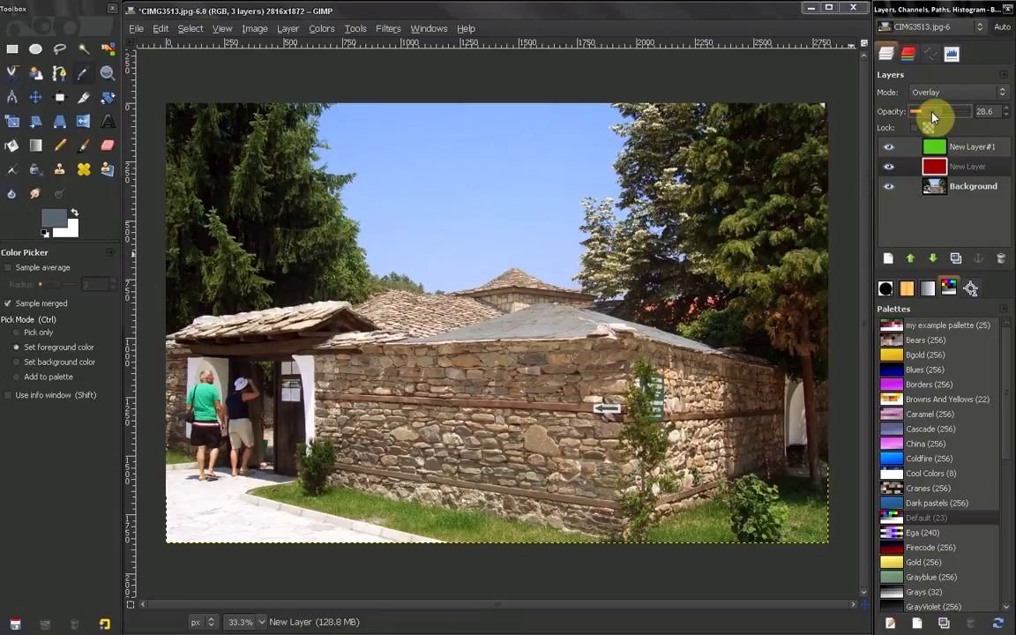
left_click(889, 195, "shift")
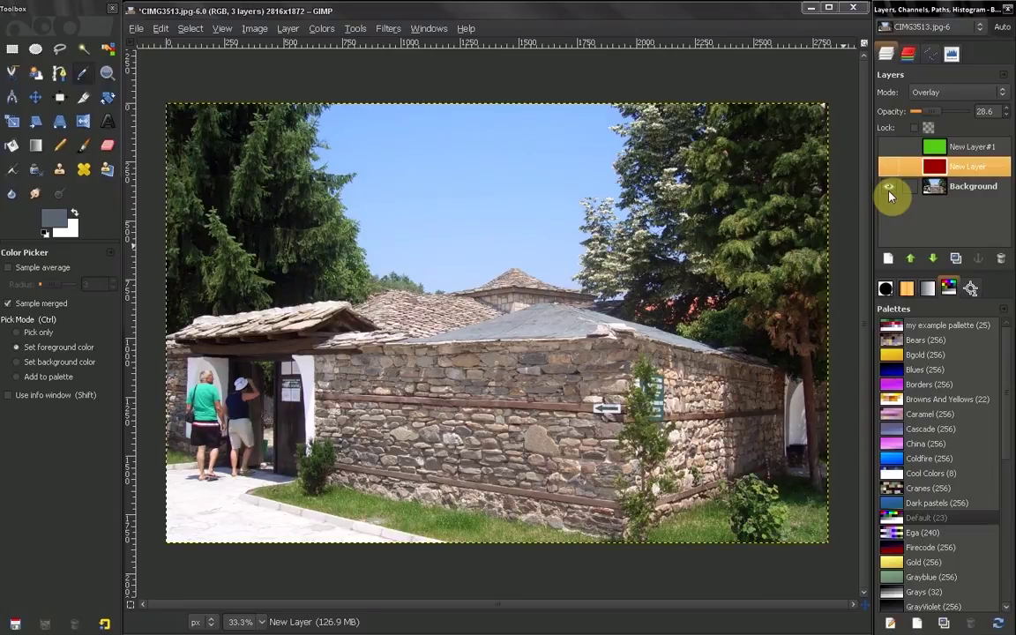
left_click(889, 195, "shift")
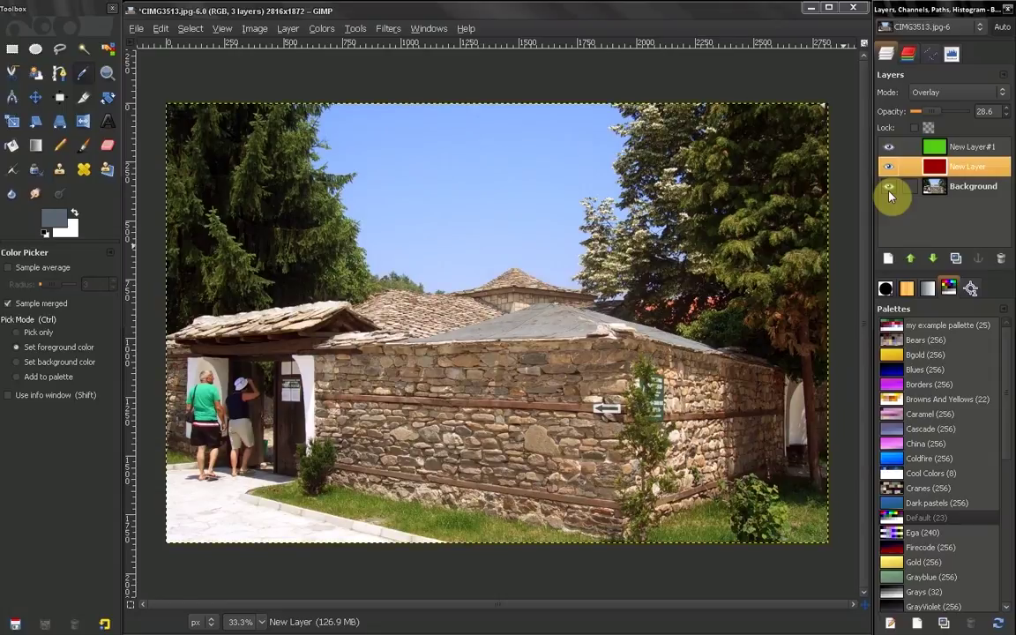
left_click_drag(936, 109, 936, 116)
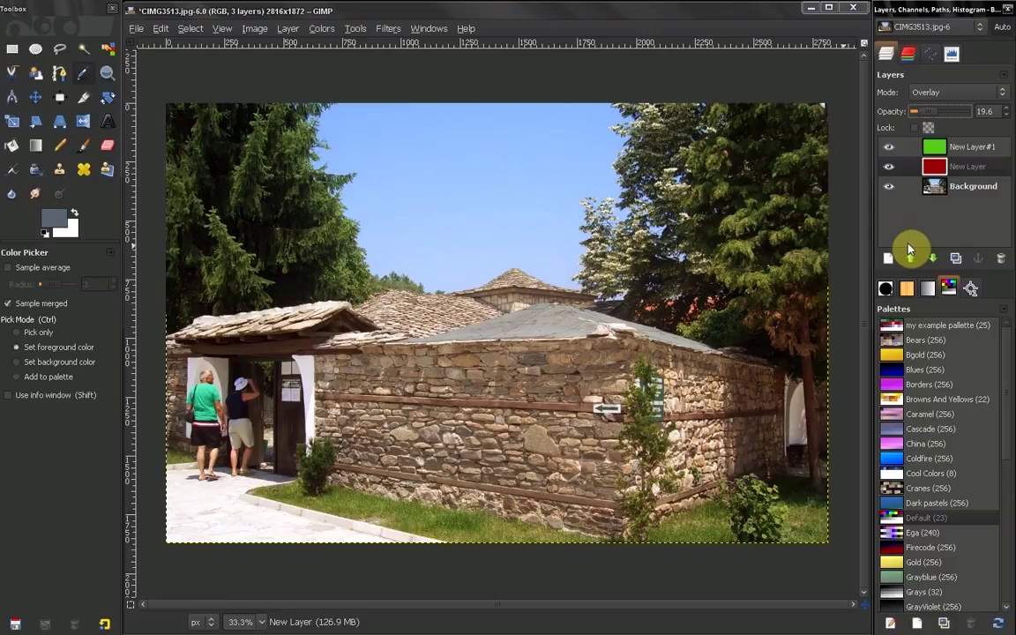